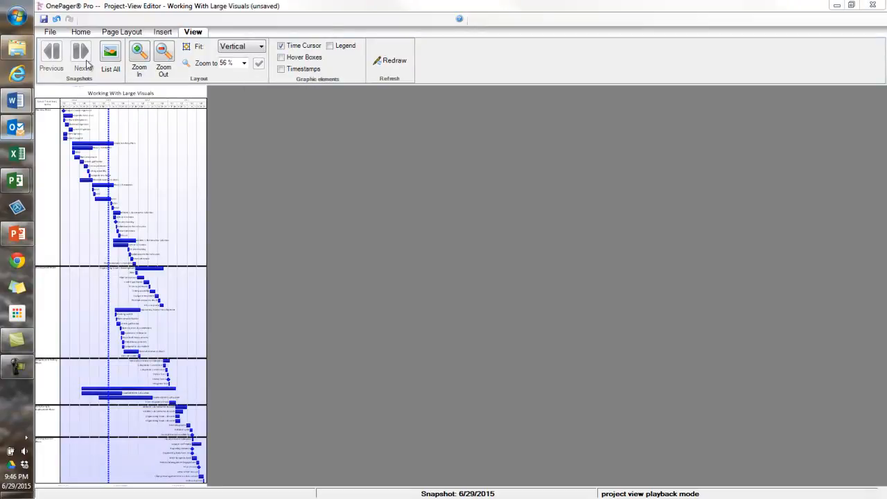
# Step: Examine the Rows/Swimlanes and Page Layout settings in the project-view properties, and switch to the Microsoft Project window
pyautogui.click(81, 32)
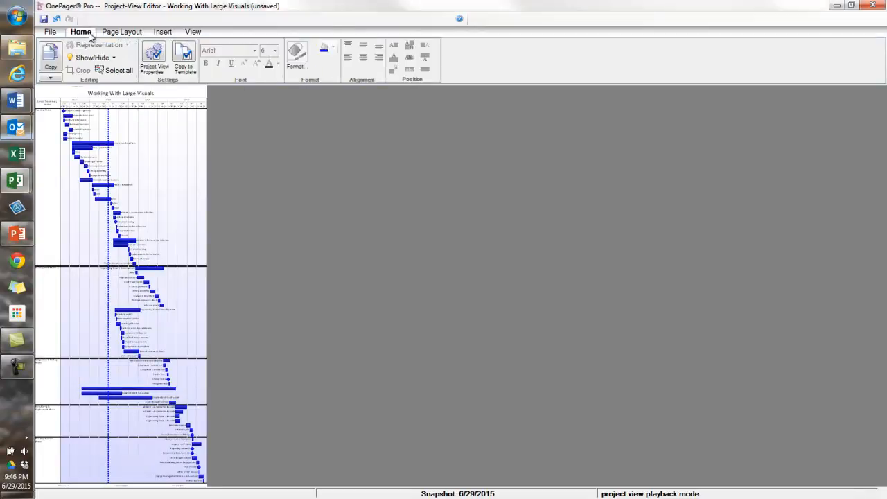
pyautogui.click(154, 53)
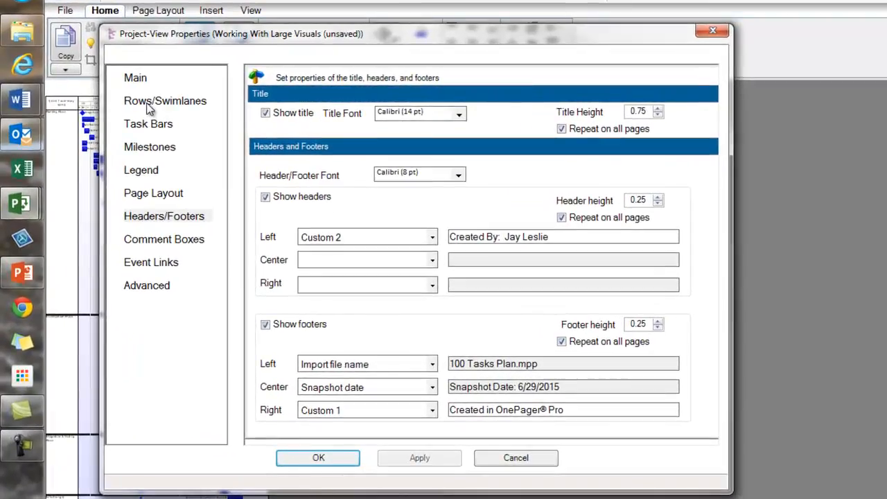
pyautogui.click(147, 104)
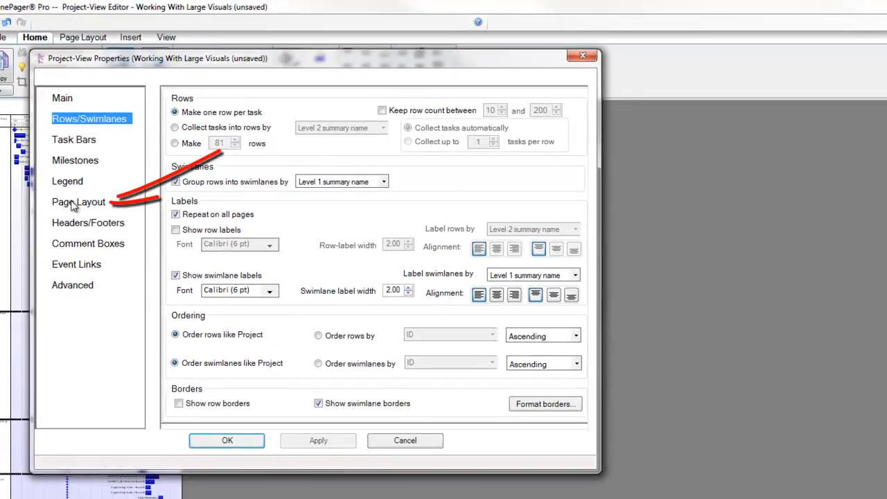
pyautogui.click(74, 202)
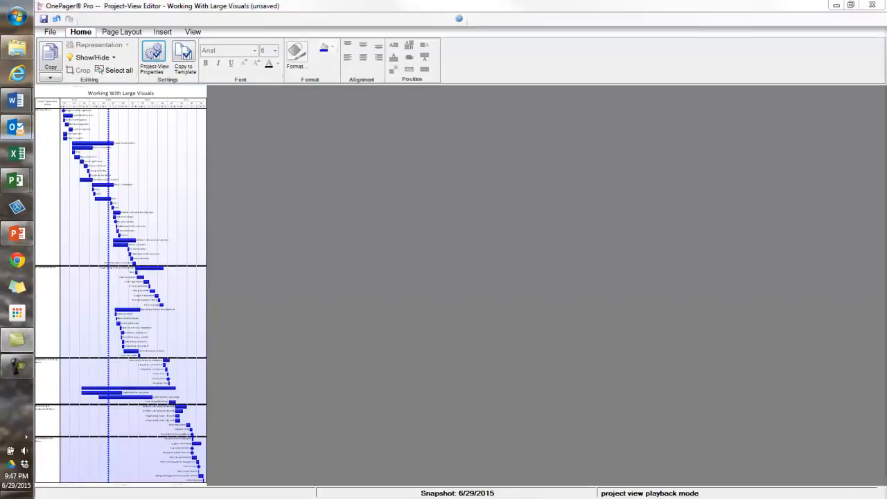
pyautogui.click(17, 183)
pyautogui.click(127, 361)
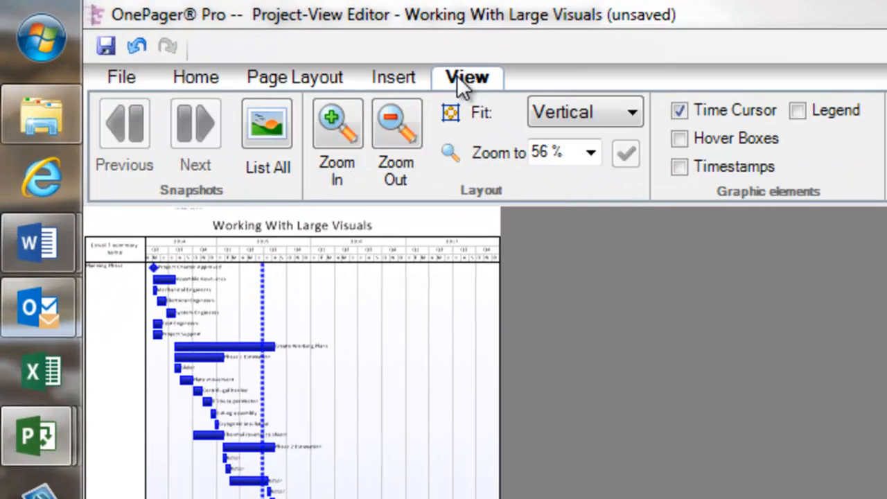
# Step: Check the available fit options for the view and widen the chart by moving its right edge outward
pyautogui.click(628, 113)
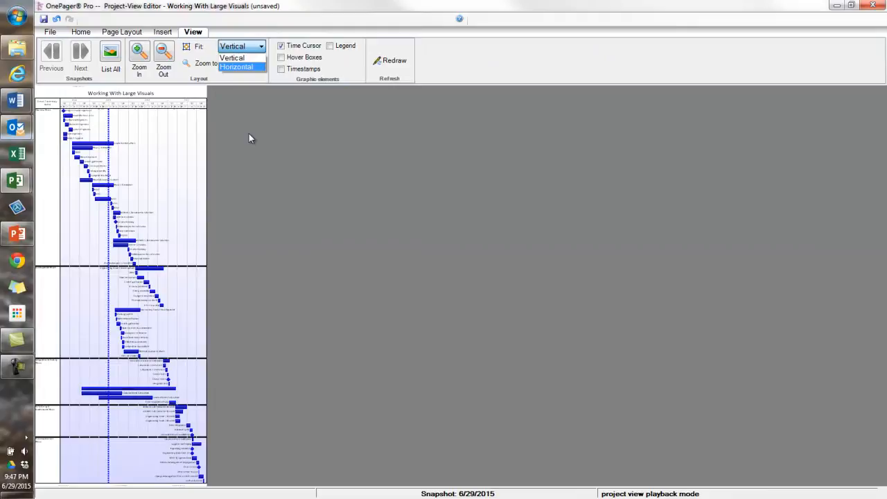
pyautogui.click(602, 322)
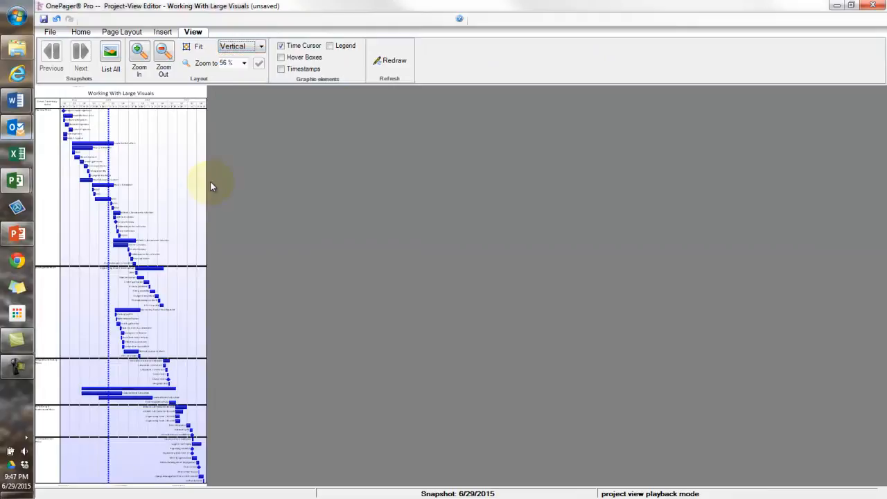
pyautogui.click(206, 189)
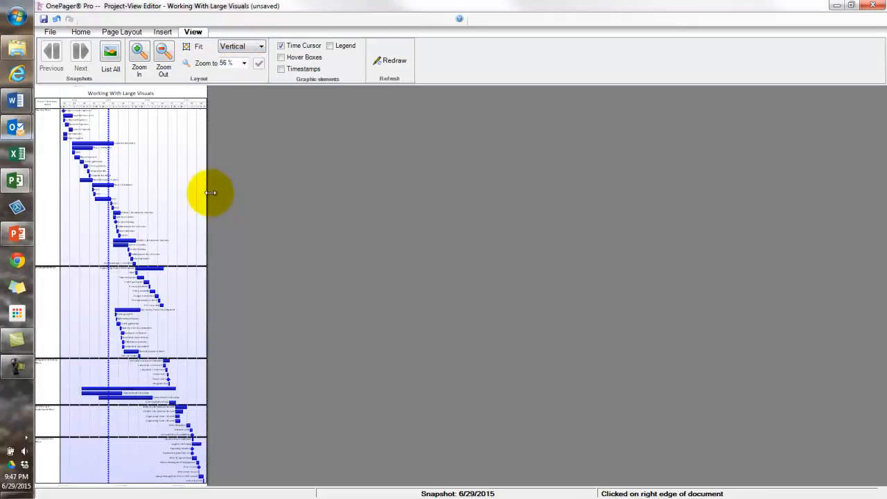
pyautogui.moveTo(544, 202); pyautogui.dragTo(578, 200)
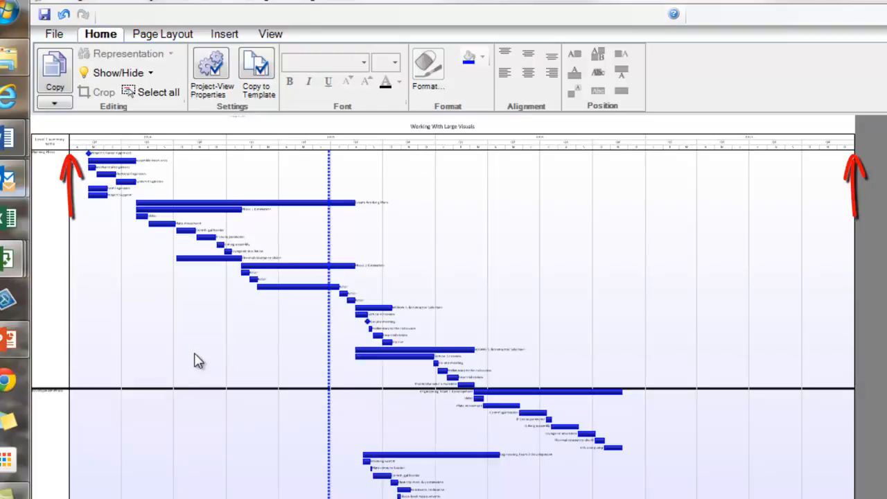
# Step: Set the chart's start date to 5/1/2014 in the main project-view properties
pyautogui.click(212, 67)
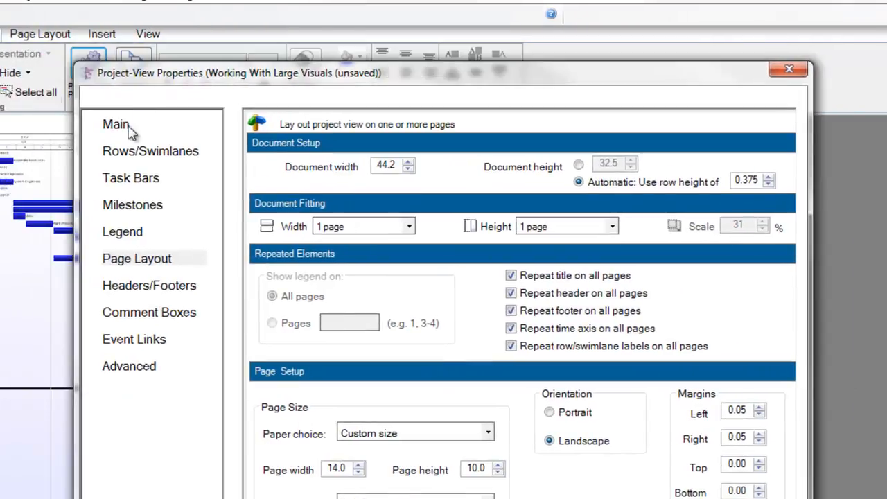
pyautogui.click(130, 132)
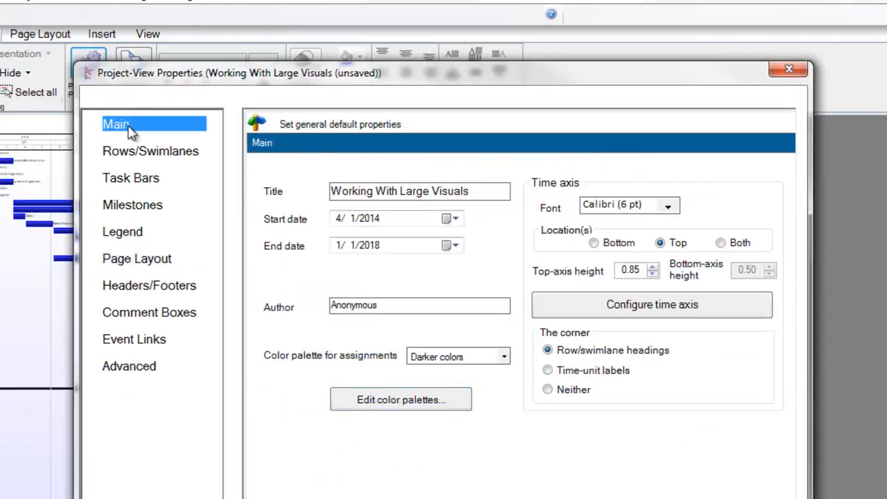
pyautogui.click(342, 219)
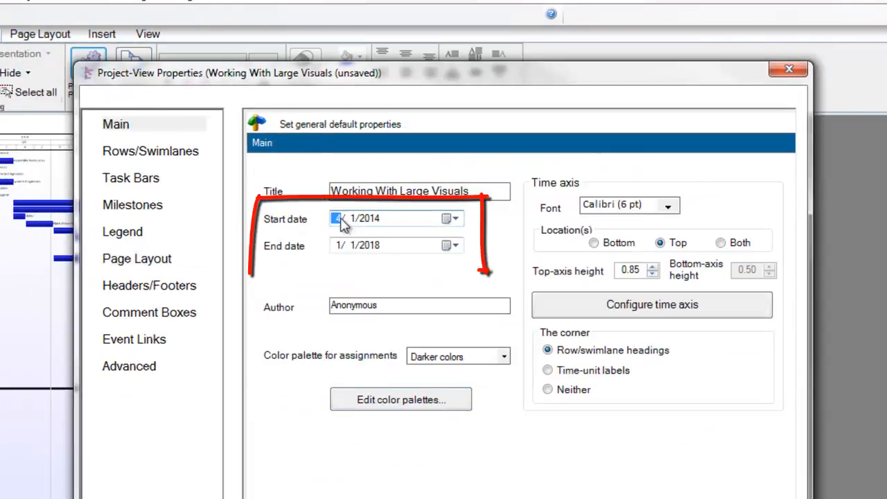
pyautogui.click(339, 247)
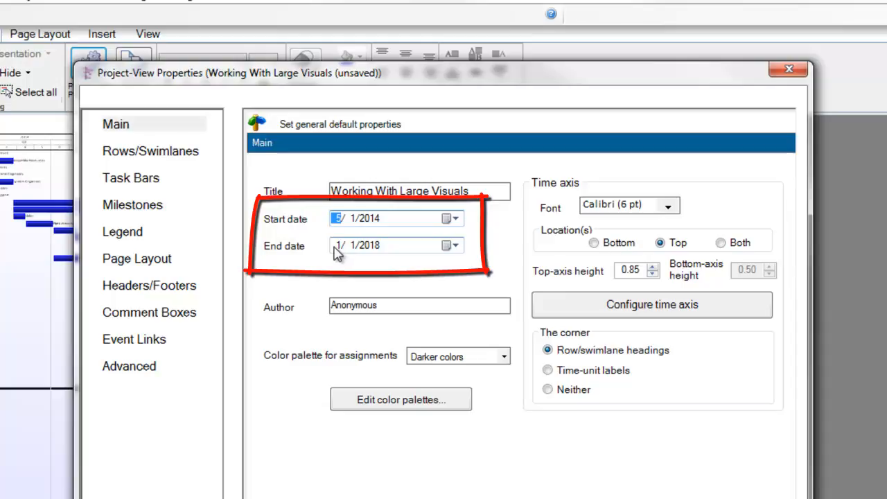
pyautogui.click(728, 487)
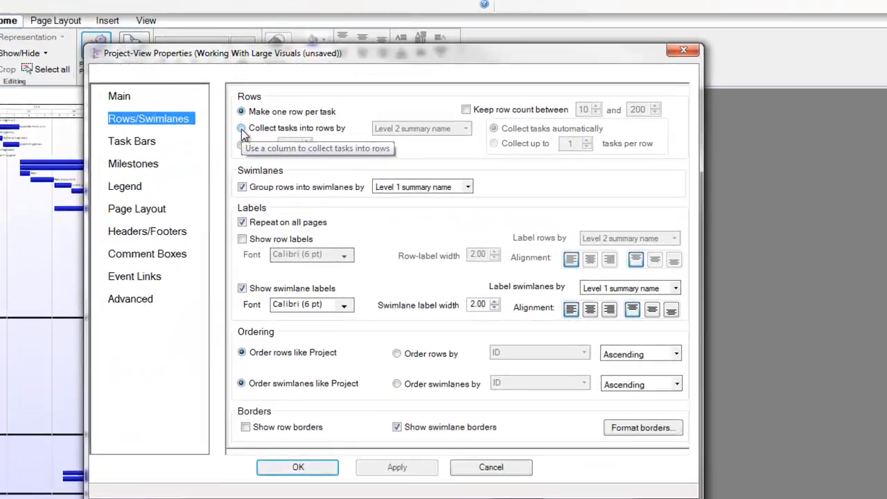
# Step: Try collecting tasks into rows by Level 2 summary name in the project-view row settings
pyautogui.click(330, 116)
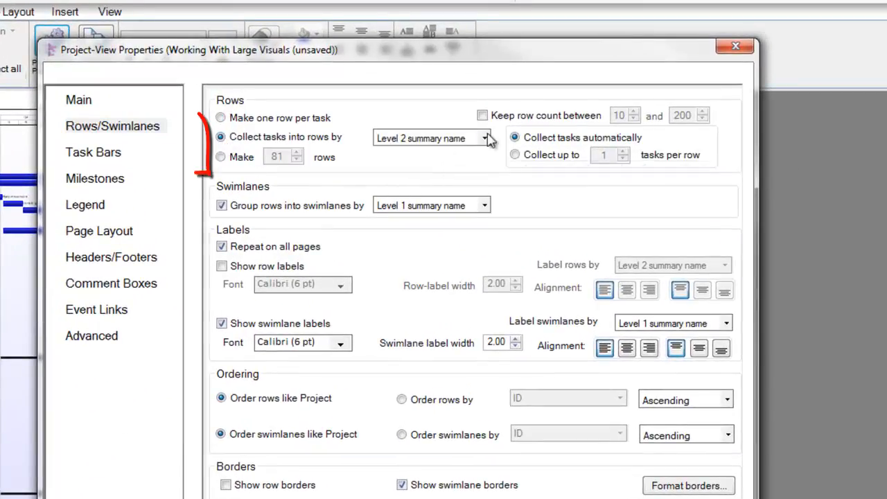
pyautogui.click(430, 138)
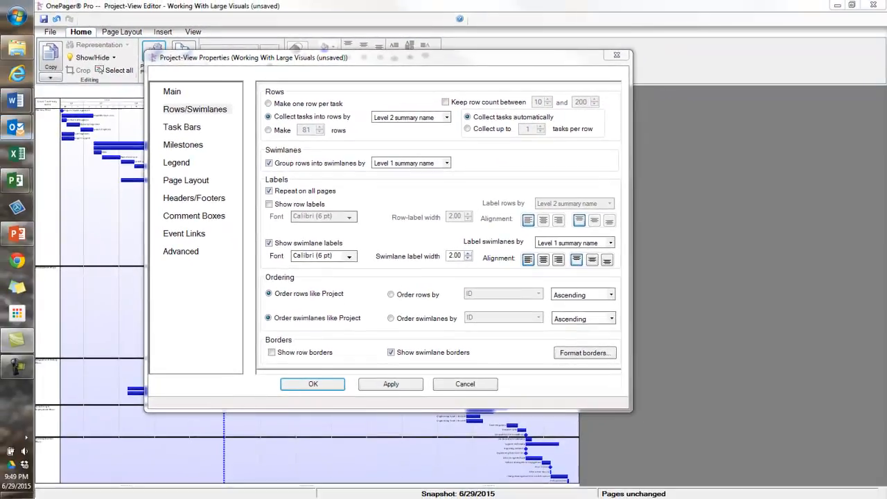
pyautogui.click(463, 384)
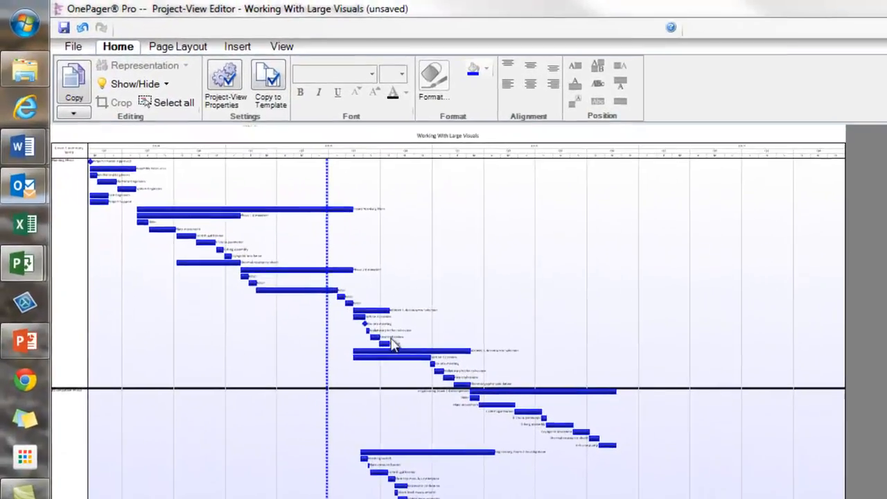
# Step: Move the later tasks of the Planning Phase swimlane up as a group into the empty space beside its first rows
pyautogui.moveTo(392, 339); pyautogui.dragTo(523, 396)
pyautogui.press('Up')
pyautogui.press('Up')
pyautogui.press('Up')
pyautogui.press('Up')
pyautogui.press('Up')
pyautogui.press('Up')
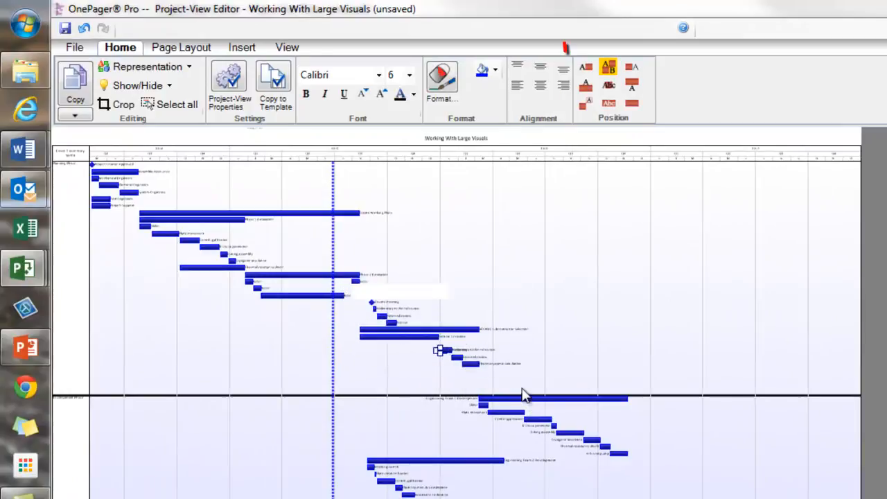
pyautogui.moveTo(393, 316); pyautogui.dragTo(306, 167)
# Step: Place the labels of Create Working Plans, Phase 2 Estimation and the lowest Planning Phase bar to the left of their bars
pyautogui.click(586, 67)
pyautogui.click(279, 296)
pyautogui.click(585, 68)
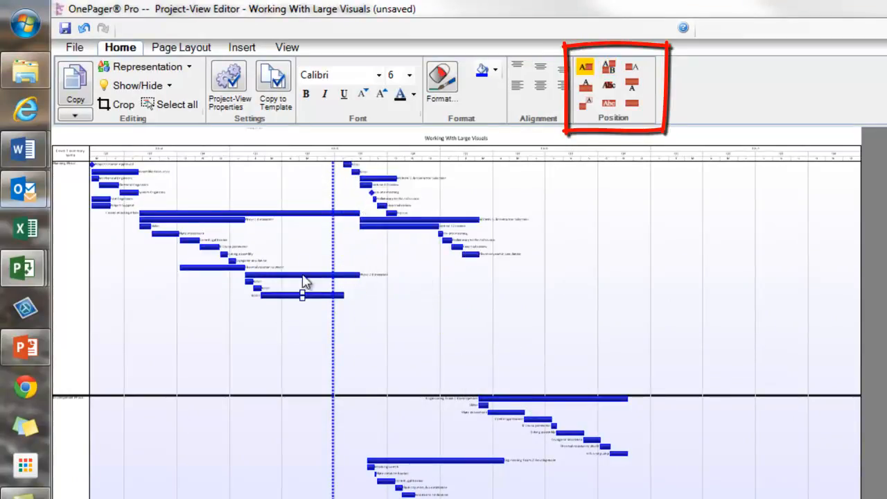
pyautogui.click(306, 275)
pyautogui.click(585, 68)
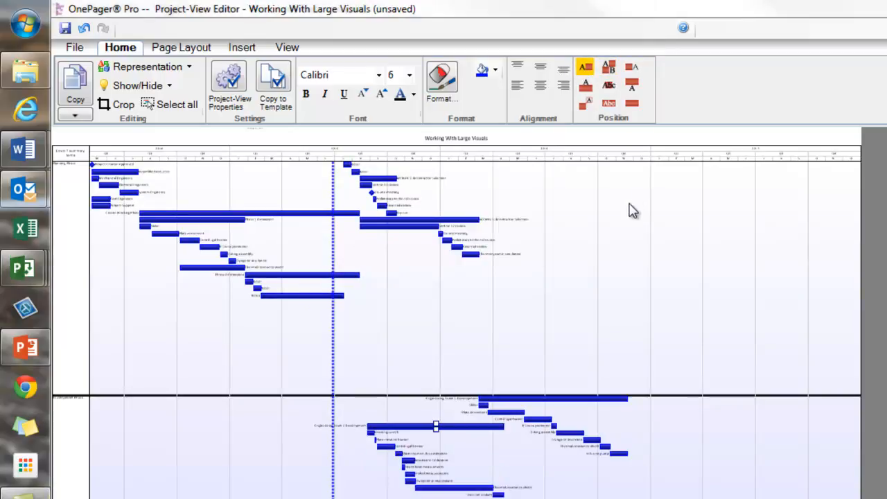
# Step: Crop the empty interior rows from the chart and narrow the chart by moving its right edge inward
pyautogui.click(119, 112)
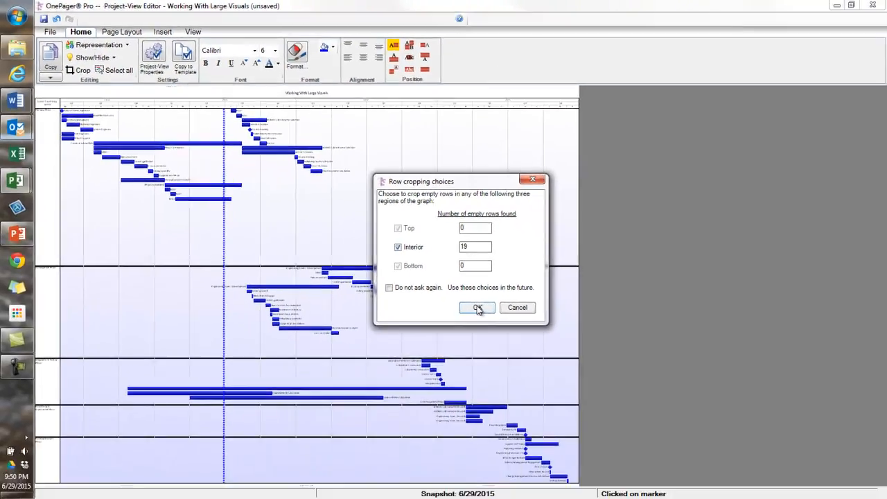
pyautogui.click(711, 458)
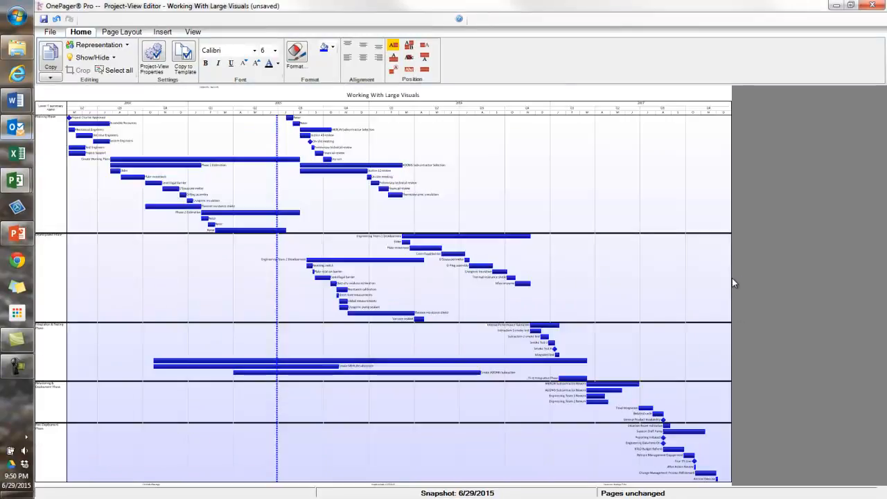
pyautogui.moveTo(731, 278); pyautogui.dragTo(607, 278)
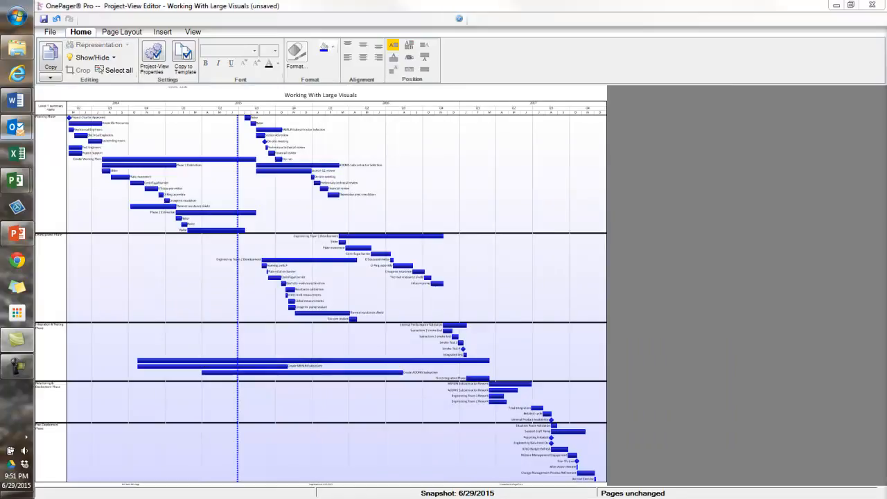
# Step: Move the last three tasks of the fourth swimlane, through General Product Availability, up three rows together
pyautogui.click(522, 404)
pyautogui.moveTo(561, 422); pyautogui.dragTo(562, 426)
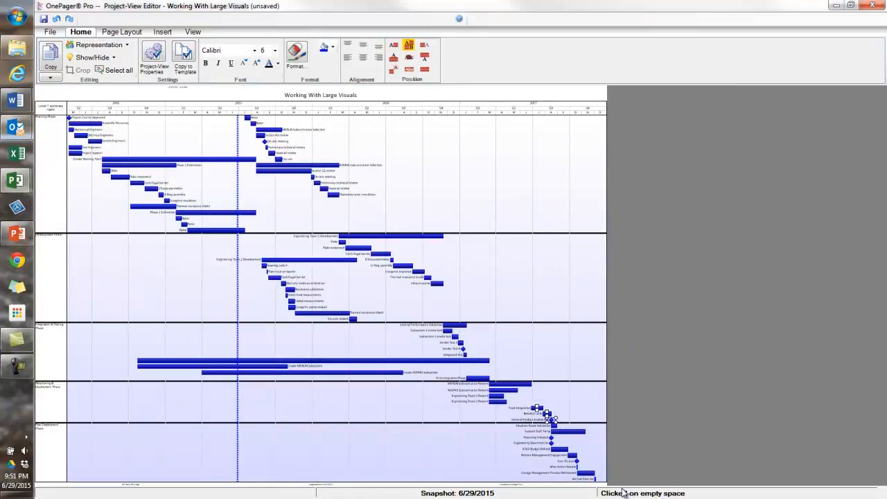
pyautogui.press('Up')
pyautogui.press('Up')
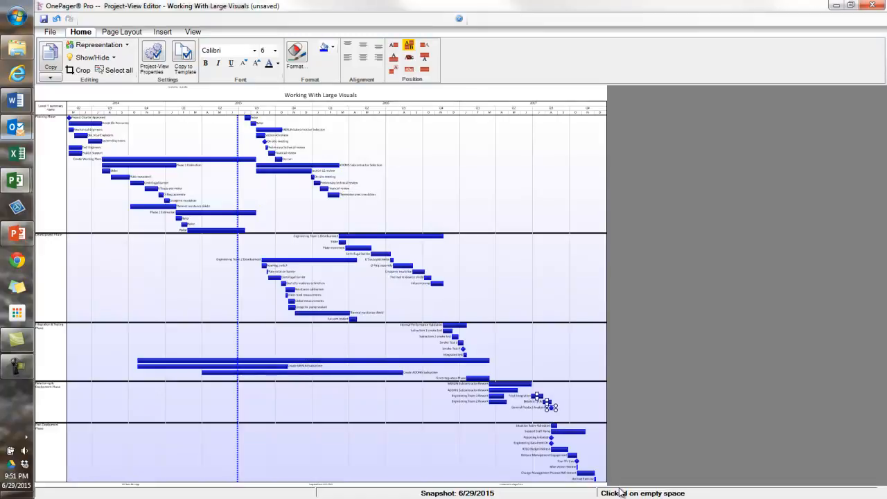
pyautogui.press('Up')
pyautogui.click(542, 409)
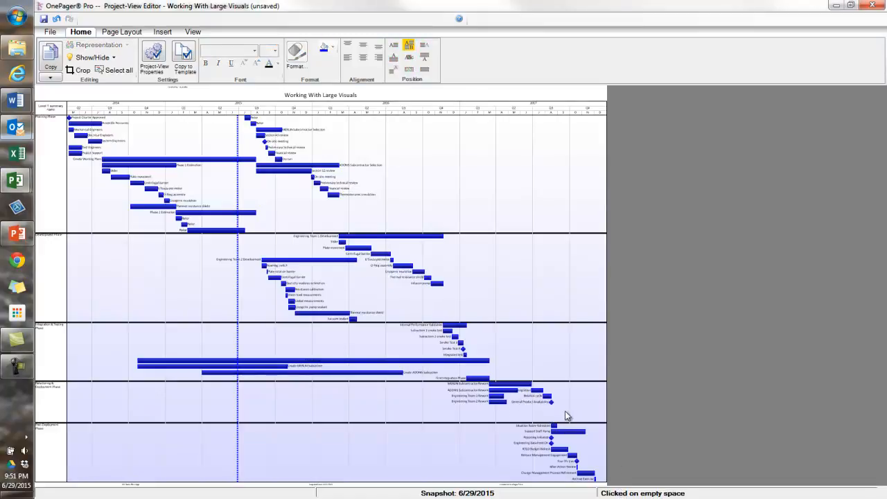
# Step: Place the labels of the three moved fourth-swimlane tasks to the right of their markers and start cropping empty rows
pyautogui.moveTo(528, 383); pyautogui.dragTo(564, 410)
pyautogui.click(425, 47)
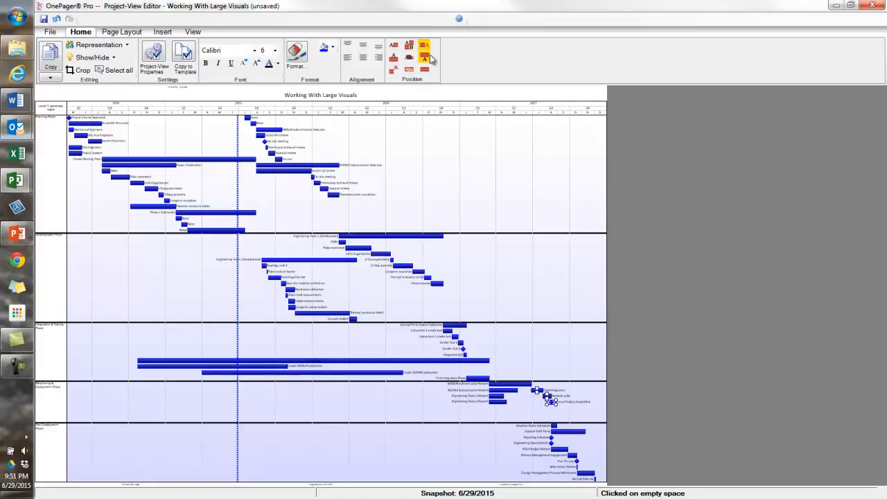
pyautogui.click(78, 70)
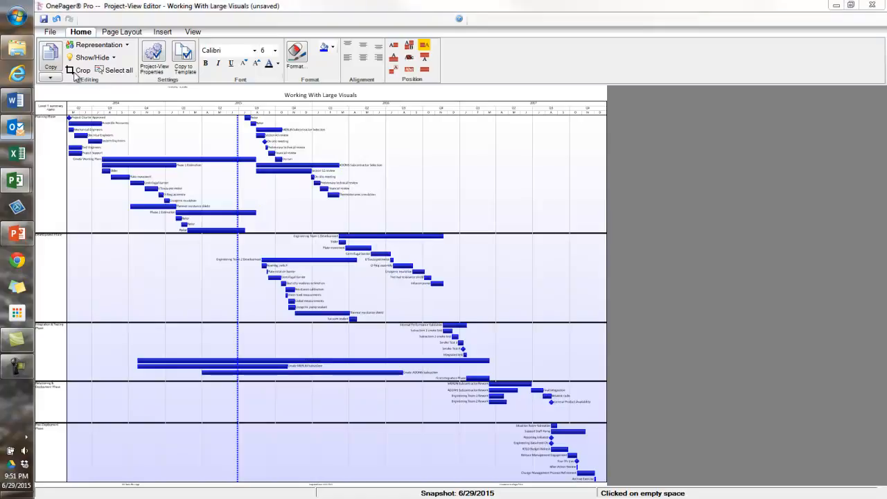